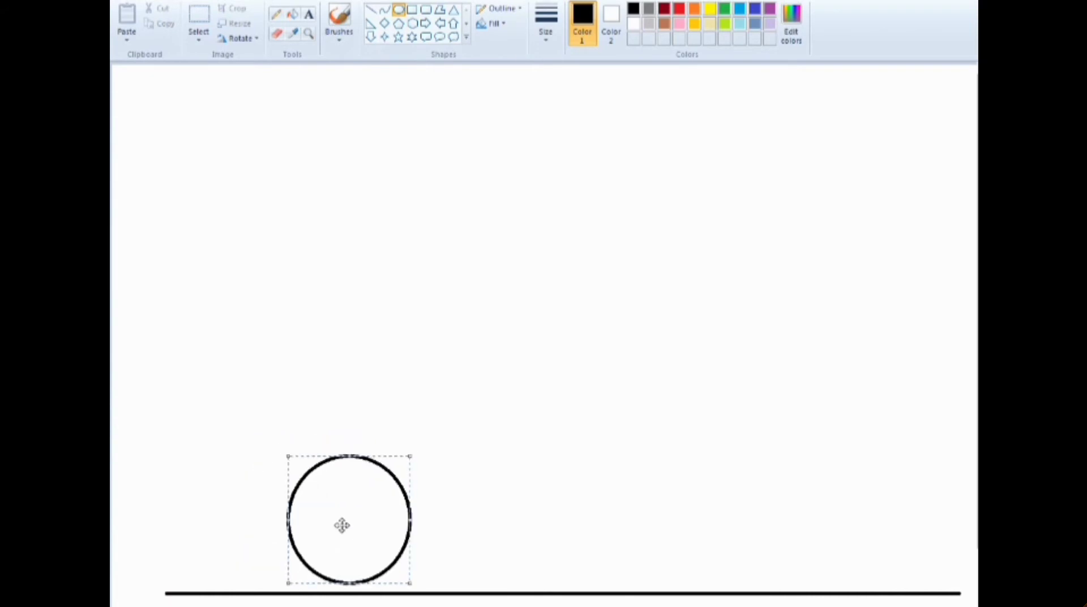
Draw a second circle matching the front wheel's size and place it on the ground line as the rear wheel.
click(430, 376)
drag(565, 327, 445, 454)
drag(532, 382, 390, 507)
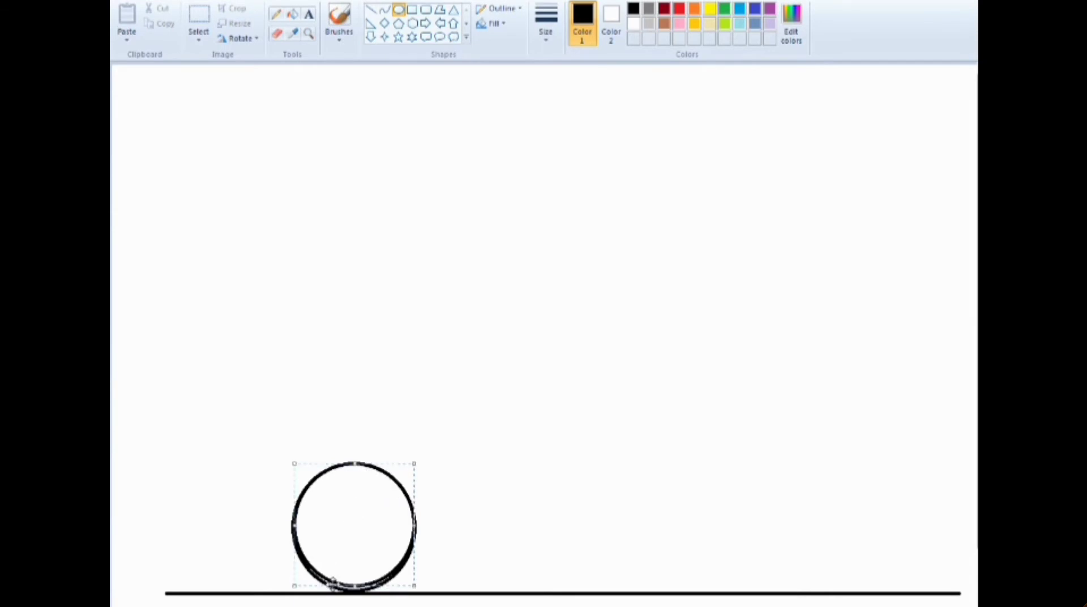
drag(354, 585, 347, 590)
drag(332, 551, 799, 536)
click(780, 391)
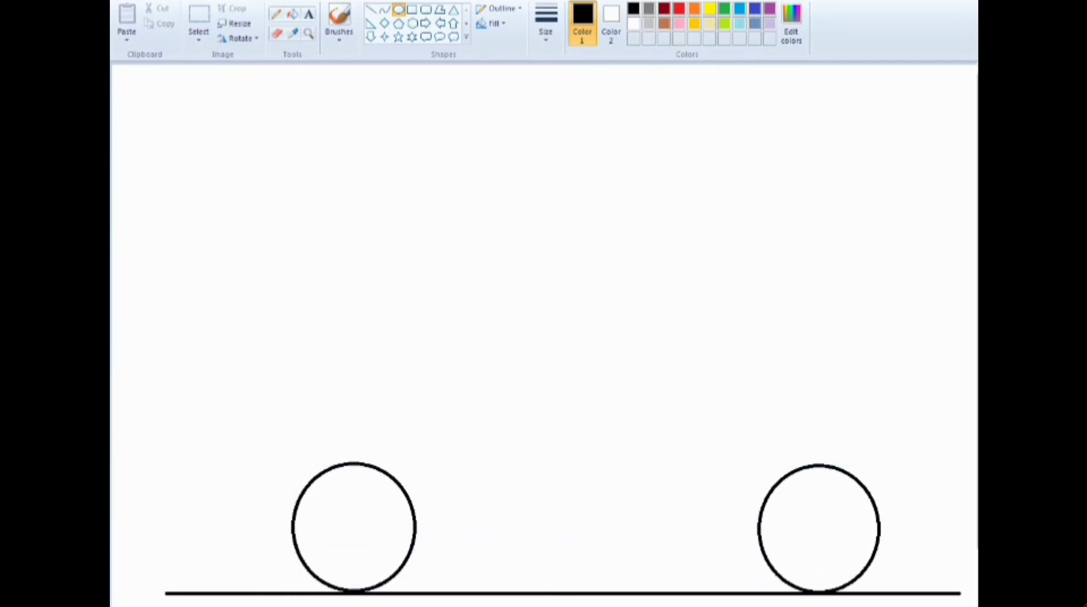
Draw the hood line as an Oil-outlined curve from the nose over the front wheel, and extend it almost to the rear wheel.
click(385, 10)
click(498, 8)
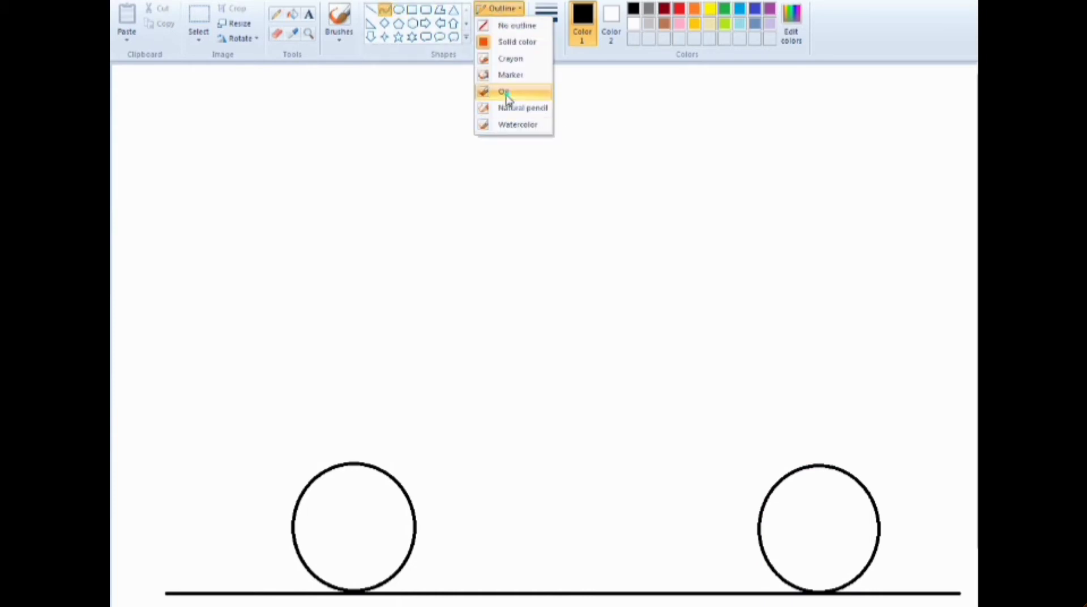
click(507, 91)
drag(171, 531, 541, 459)
drag(319, 502, 433, 459)
click(483, 388)
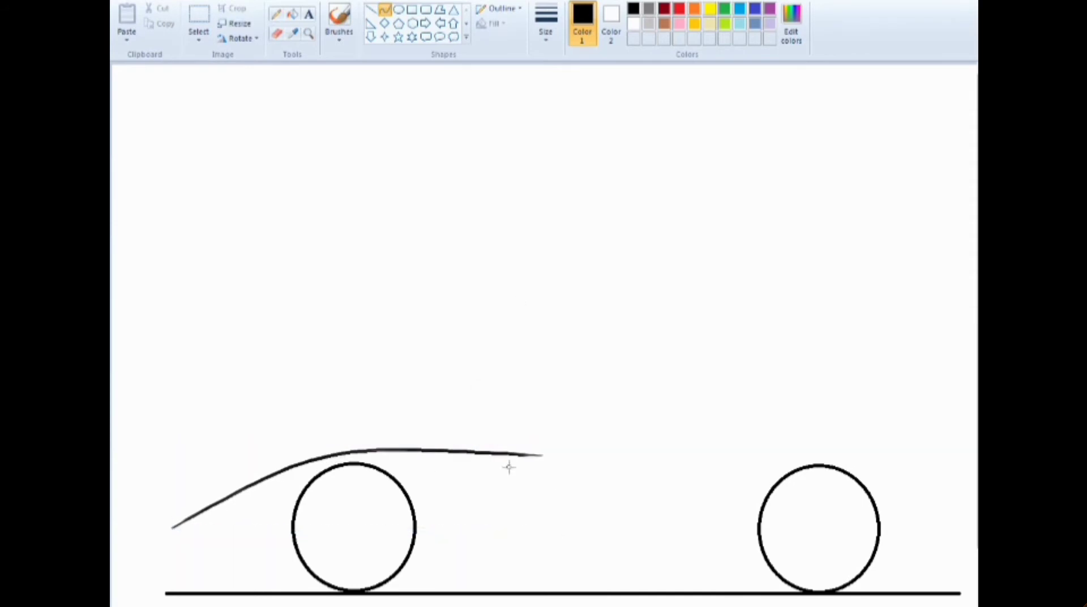
mouse_move(506, 453)
mouse_down()
mouse_move(732, 468)
mouse_move(700, 467)
mouse_up()
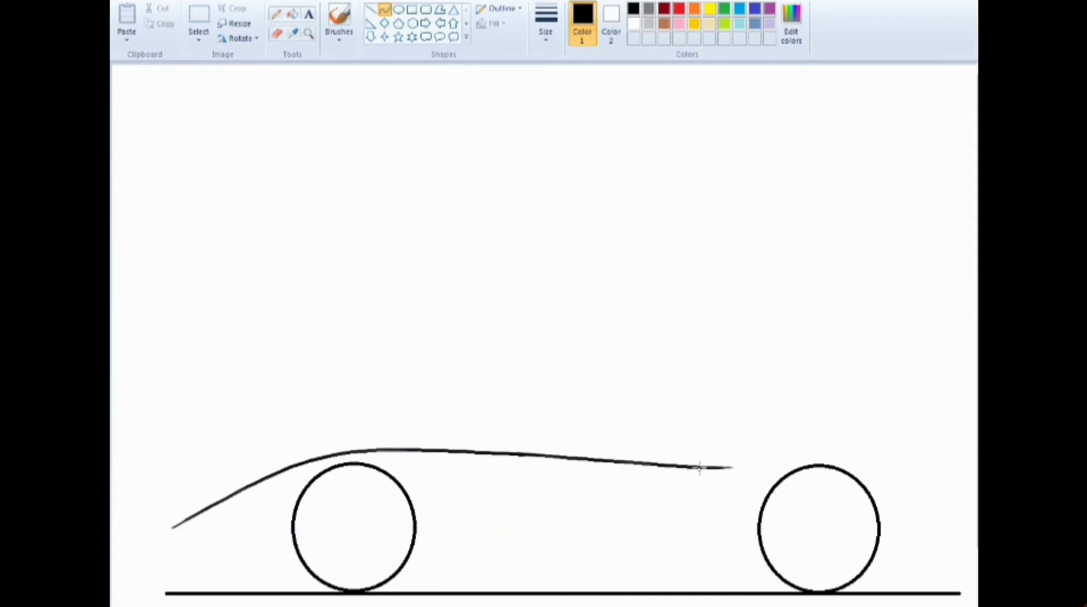
Draw a curved rear fender over the rear wheel to the tail, and an arched roofline from the hood line to the tail.
mouse_move(718, 423)
mouse_down()
mouse_move(728, 466)
mouse_move(766, 428)
mouse_up()
key(ctrl+z)
drag(724, 467, 965, 441)
drag(844, 453, 808, 424)
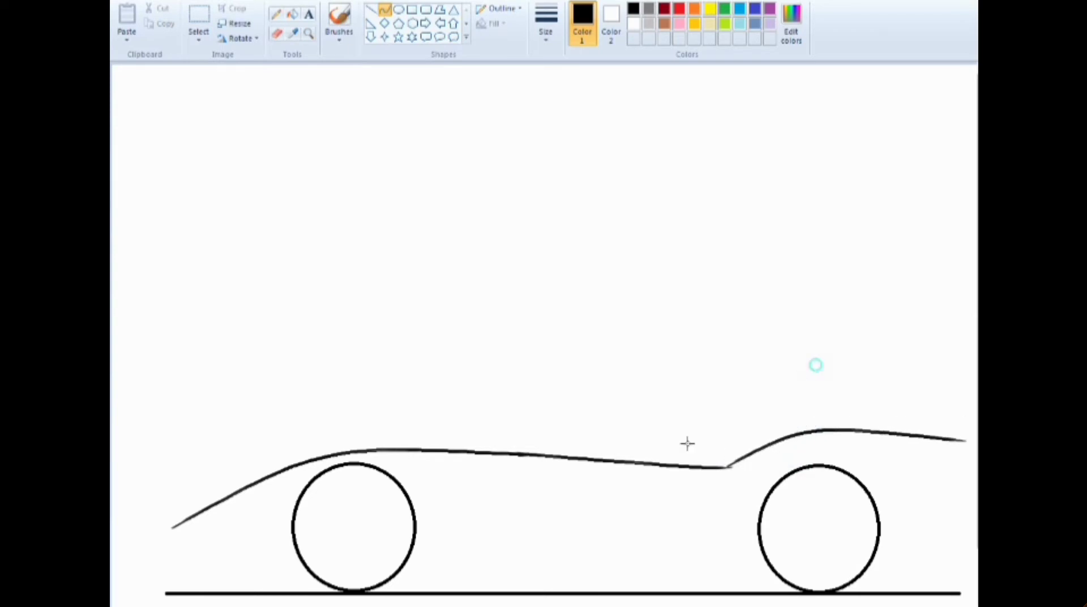
drag(543, 455, 905, 437)
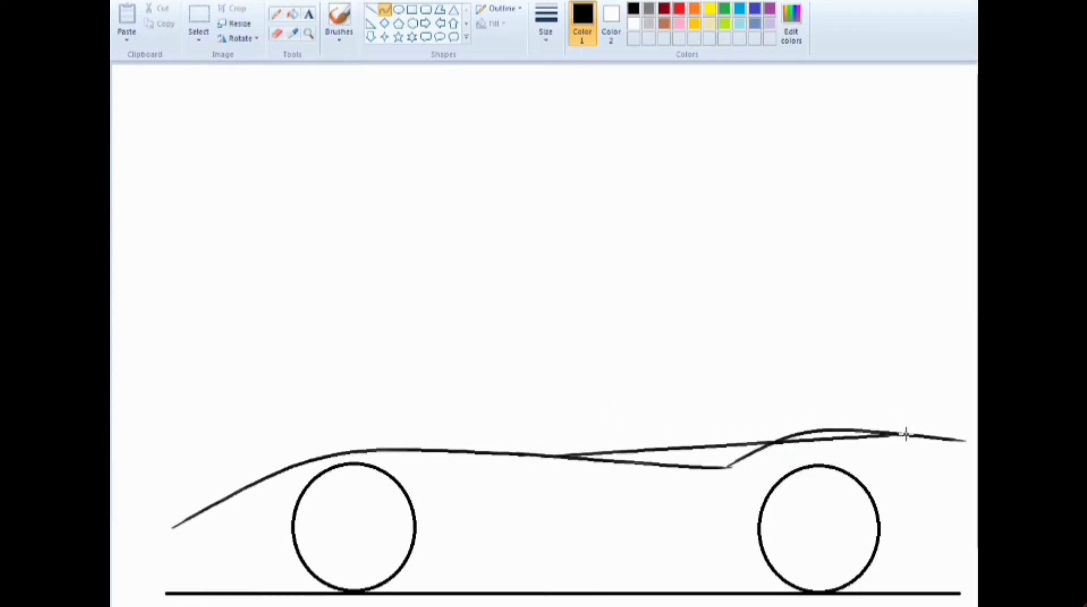
mouse_move(718, 446)
mouse_down()
mouse_move(645, 393)
mouse_move(684, 395)
mouse_move(678, 385)
mouse_up()
Curve the nose down to the front bumper, and draw straight solid-color underbody lines to the front wheel and between the wheels.
click(155, 528)
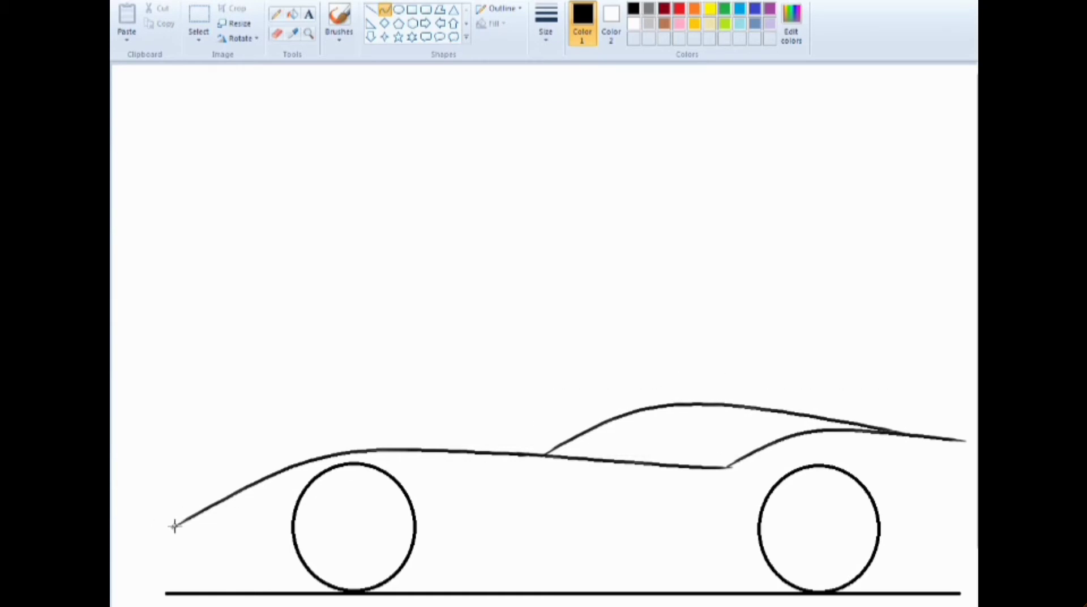
mouse_move(174, 528)
mouse_down()
mouse_move(211, 569)
mouse_move(226, 543)
mouse_move(230, 556)
mouse_up()
click(370, 9)
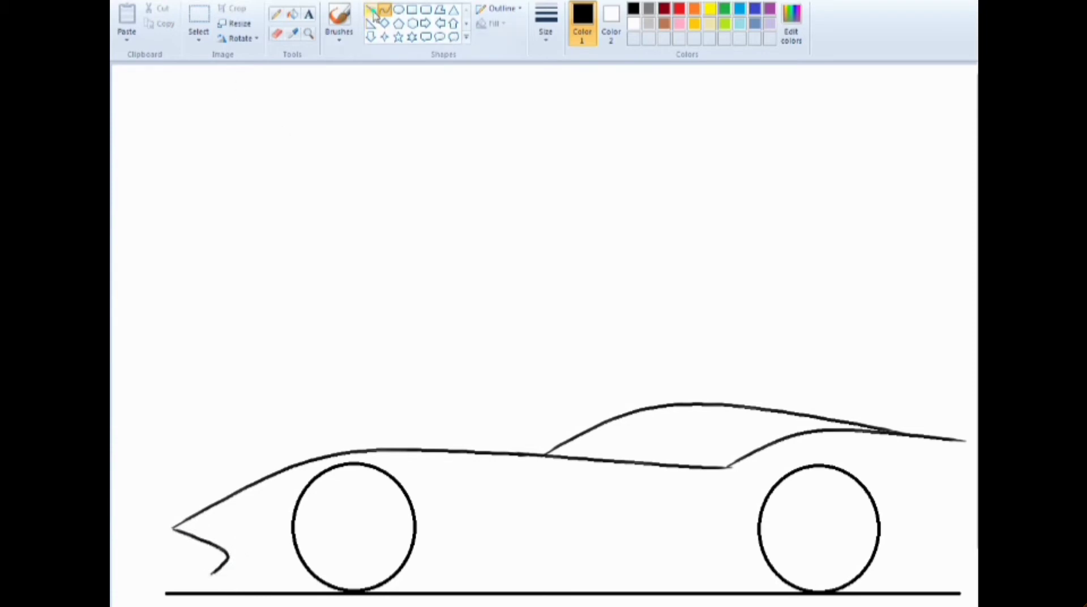
click(498, 7)
click(512, 42)
drag(213, 573, 313, 574)
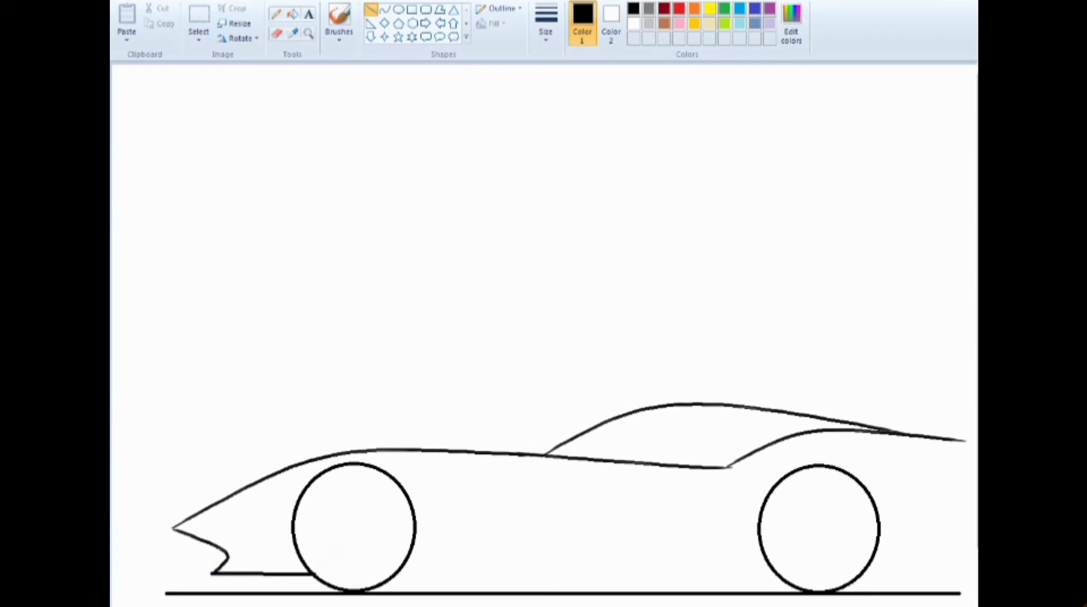
key(ctrl+z)
drag(213, 574, 309, 572)
drag(396, 572, 775, 573)
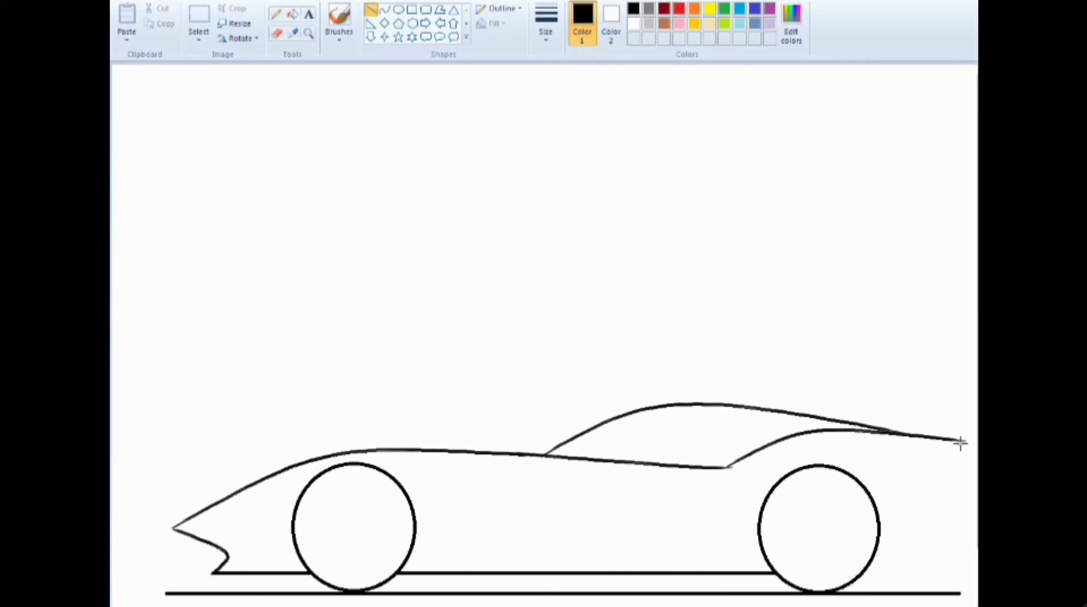
Draw the notched tail below the rear fender tip and slant the rear end down to the underbody line behind the rear wheel.
mouse_move(953, 458)
mouse_down()
mouse_move(908, 453)
mouse_move(940, 449)
mouse_move(936, 459)
mouse_up()
click(385, 10)
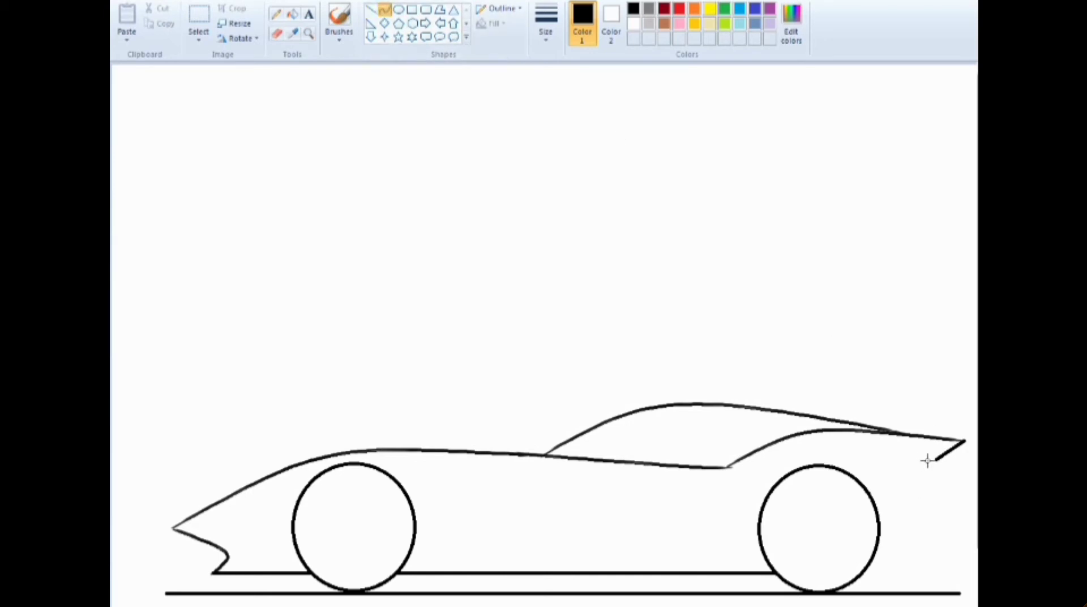
click(510, 11)
click(513, 74)
mouse_move(921, 462)
mouse_down()
mouse_move(965, 459)
mouse_move(952, 463)
mouse_move(938, 528)
mouse_up()
click(370, 10)
click(927, 508)
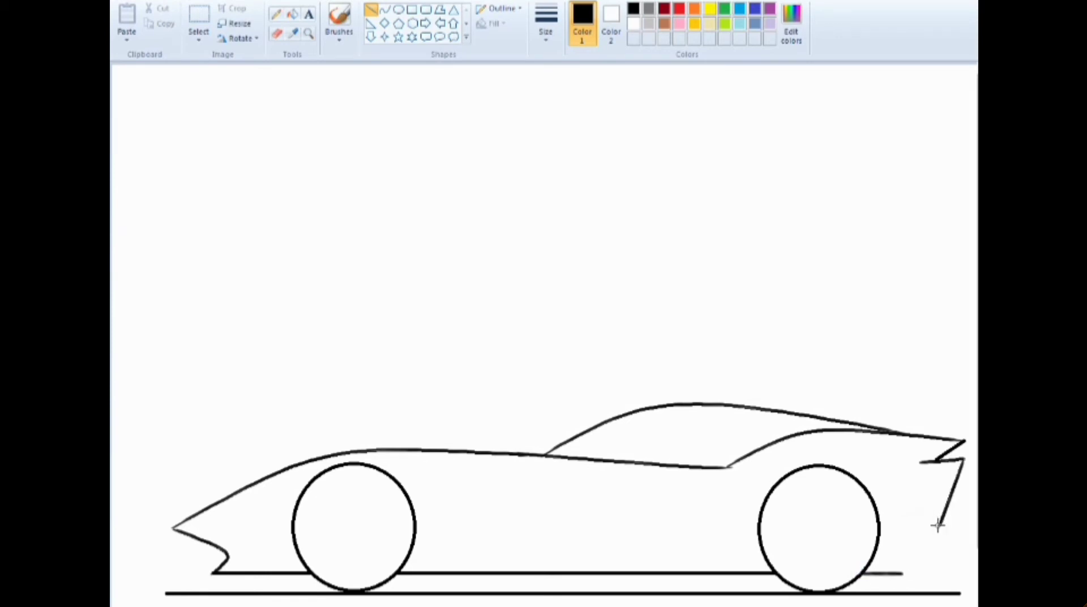
drag(938, 526, 902, 573)
Set the outline to Oil and draw a narrow headlight with straight lines beneath the hood line, just ahead of the front wheel.
click(385, 10)
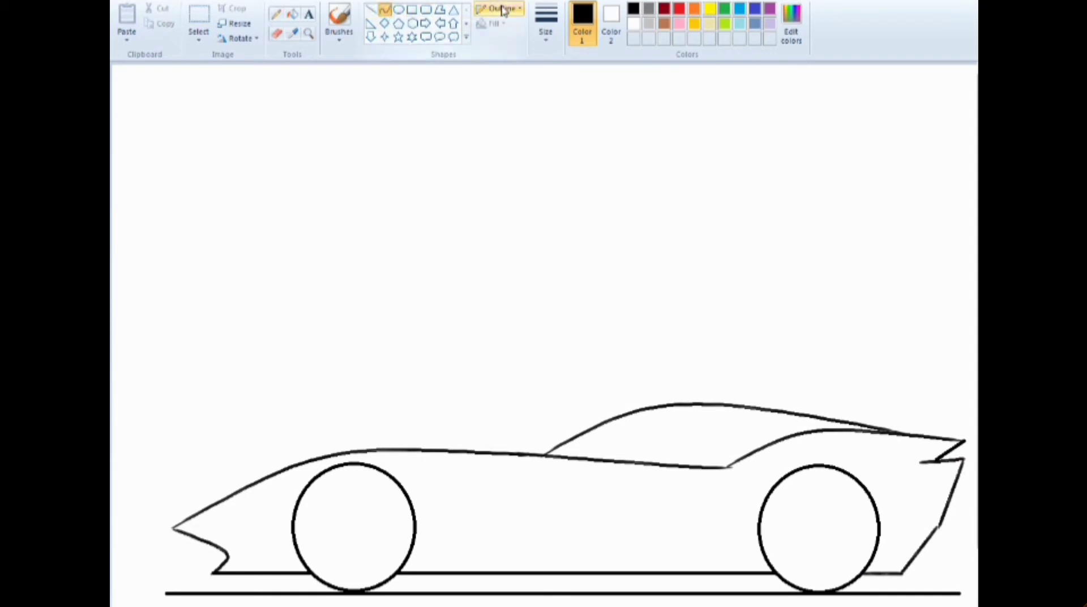
click(498, 8)
click(498, 90)
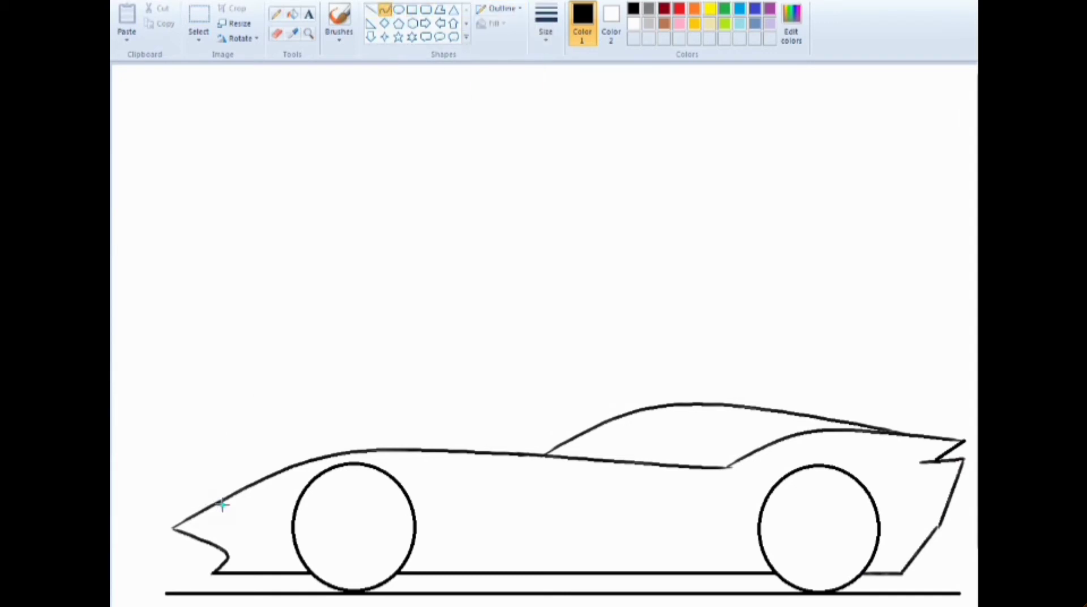
drag(222, 504, 317, 457)
key(ctrl+z)
click(371, 10)
drag(212, 504, 259, 489)
click(313, 428)
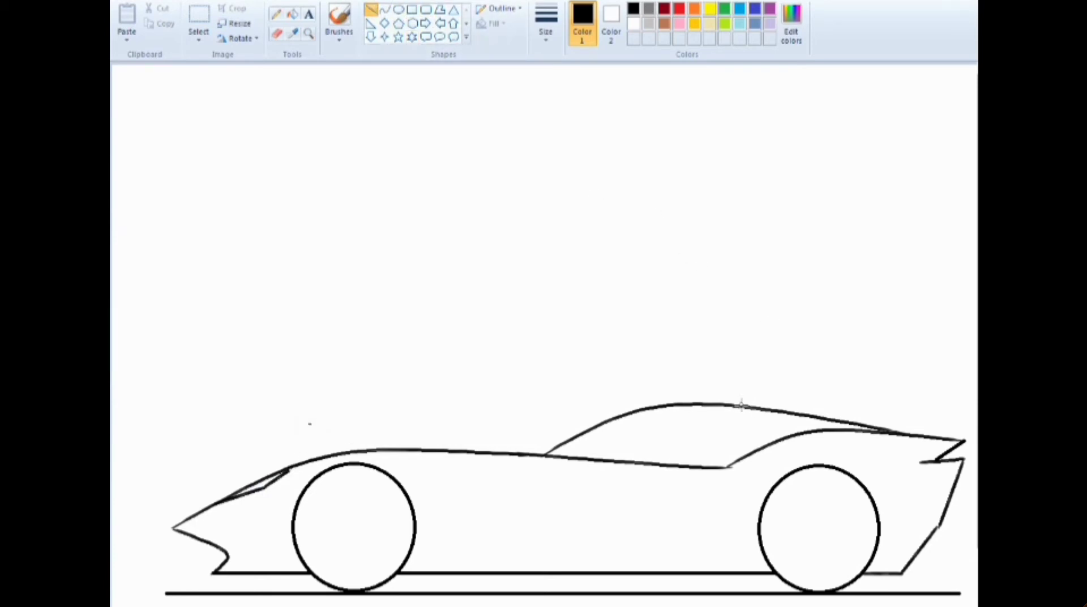
Draw the slanted rear window pillar, and continue it down as a curved rear door edge in front of the rear wheel.
click(779, 429)
click(385, 9)
drag(766, 448, 762, 474)
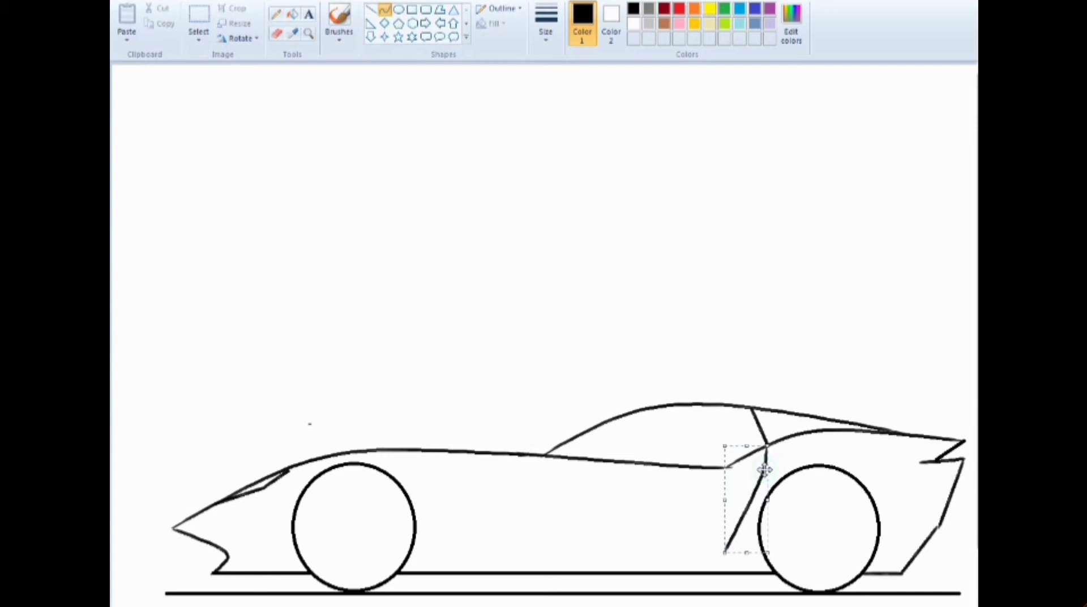
click(789, 440)
Draw an Oil-outlined curved body crease from behind the front wheel, sagging along the door and rising over the rear wheel.
click(501, 8)
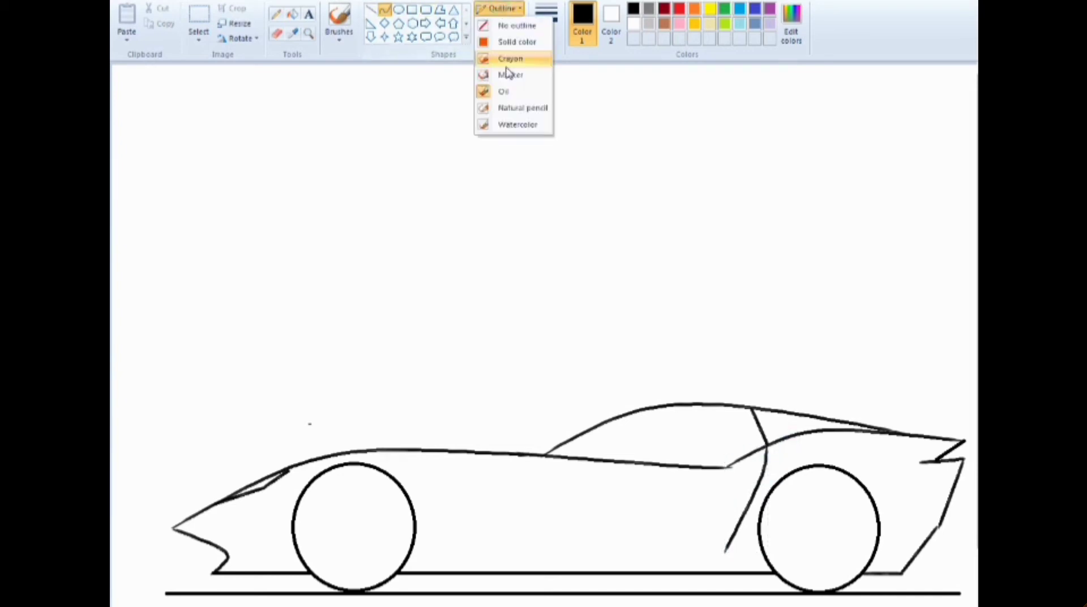
click(502, 90)
mouse_move(482, 474)
mouse_down()
mouse_move(651, 485)
mouse_move(822, 451)
mouse_up()
mouse_move(748, 456)
mouse_down()
mouse_move(725, 449)
mouse_move(762, 474)
mouse_move(733, 492)
mouse_move(667, 491)
mouse_move(715, 485)
mouse_move(724, 498)
mouse_move(715, 491)
mouse_up()
Thicken the rear window pillar into a solid black wedge using straight lines with a solid color outline.
click(370, 9)
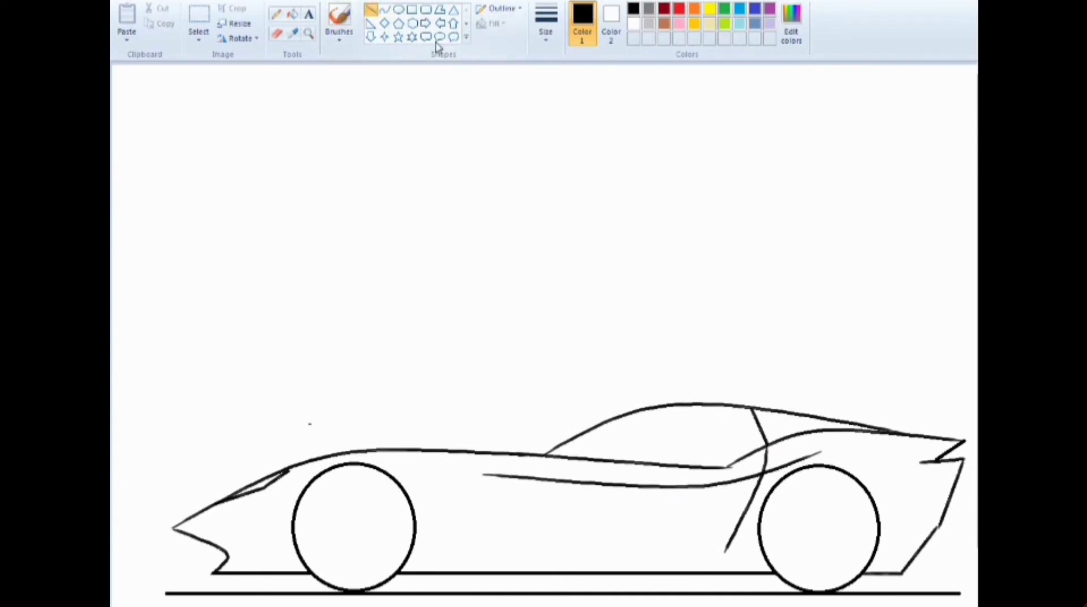
click(498, 8)
click(509, 41)
drag(750, 406, 764, 448)
Outline a thin tapered side skirt along the door's lower edge with Oil-outlined curves and fill it black.
click(384, 9)
click(502, 8)
click(509, 90)
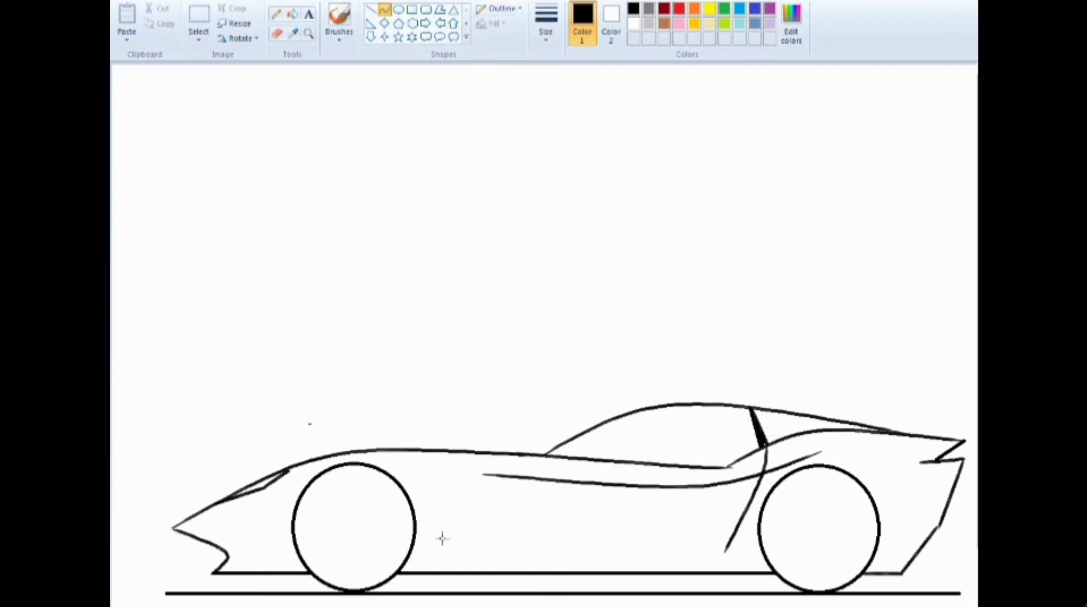
drag(457, 556, 690, 541)
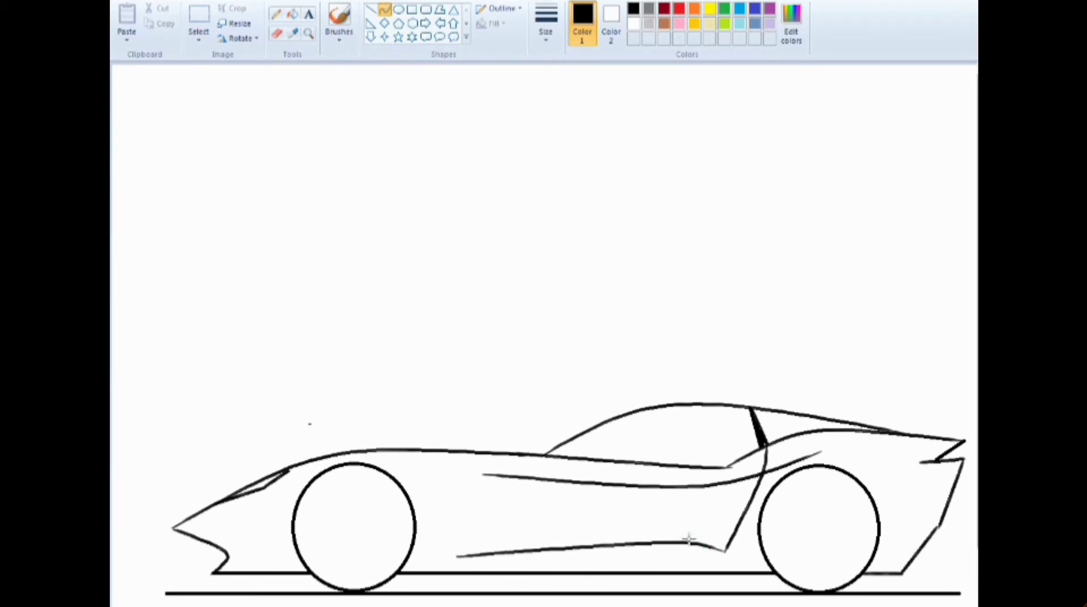
click(693, 492)
drag(458, 555, 721, 552)
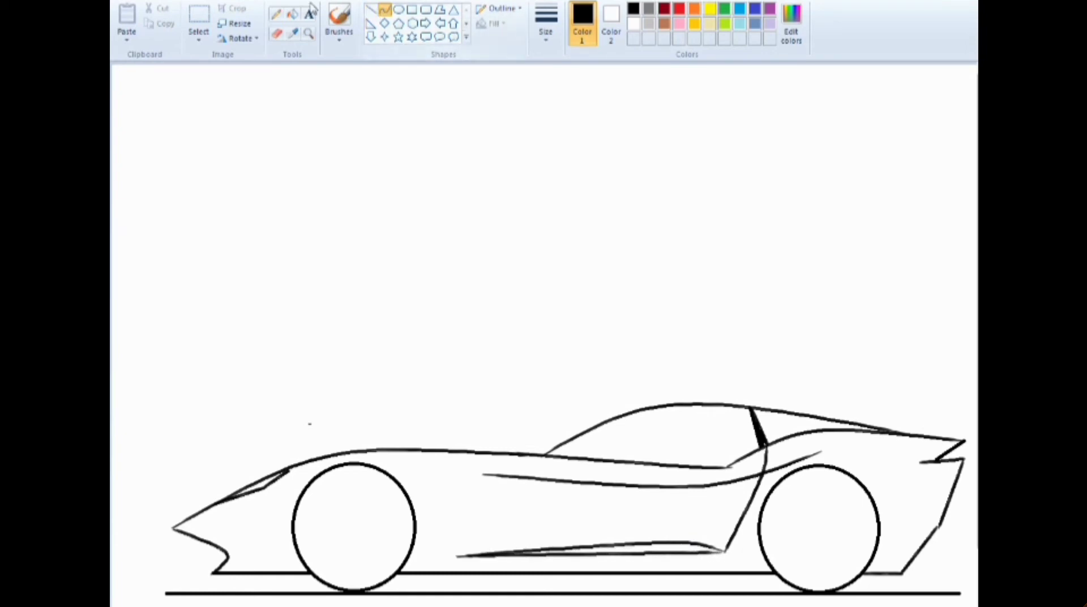
click(292, 15)
click(687, 545)
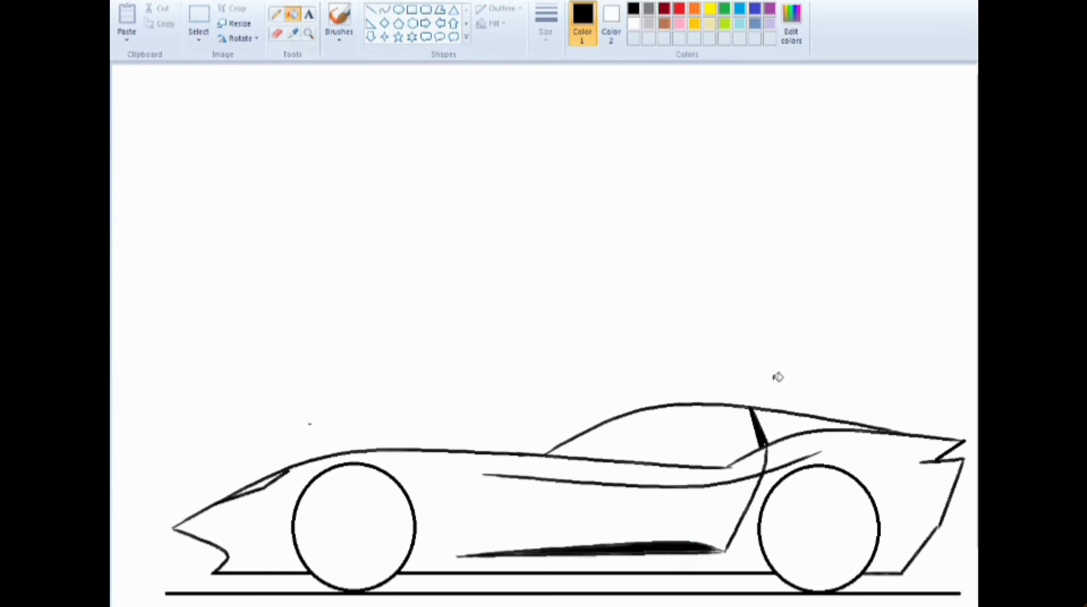
Thicken the front wheel's outline by fitting another solid-color circle just inside the existing one.
click(399, 10)
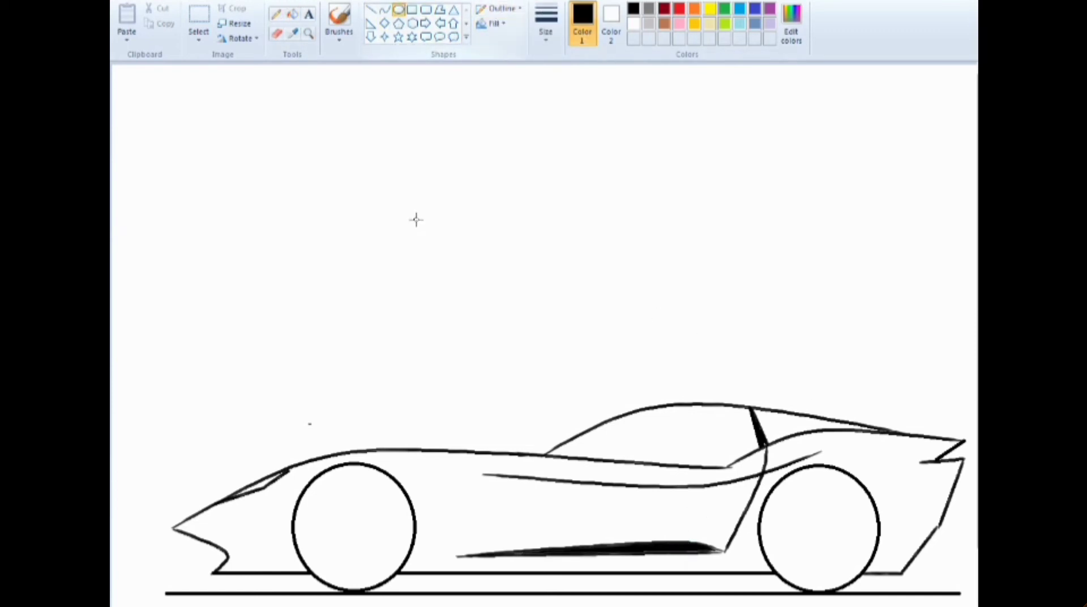
click(498, 8)
click(505, 41)
mouse_move(398, 385)
mouse_down()
mouse_move(284, 516)
mouse_move(287, 498)
mouse_move(277, 505)
mouse_up()
drag(337, 443, 351, 525)
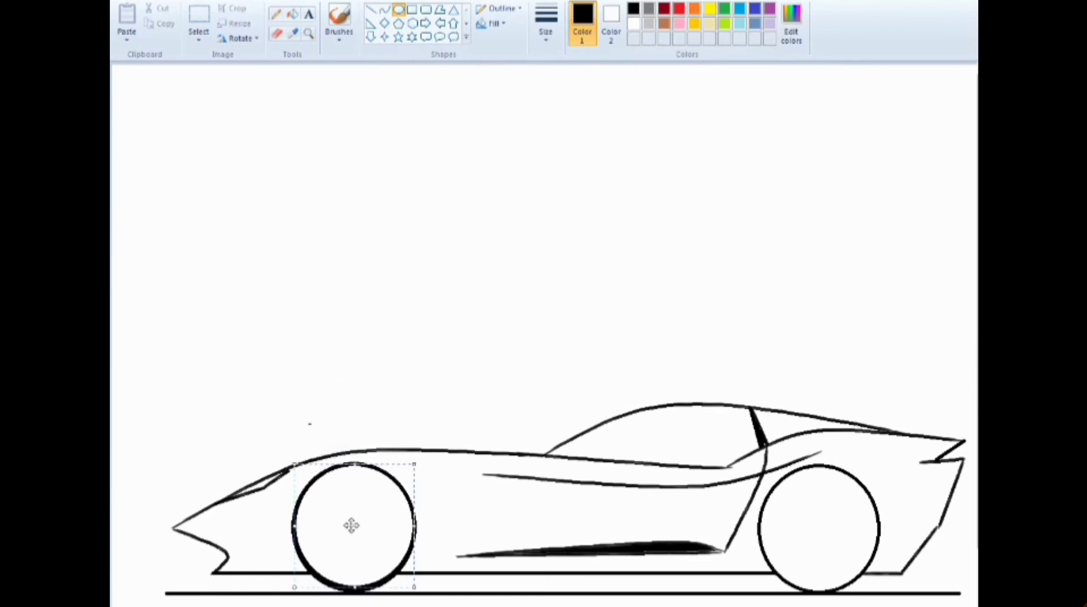
drag(418, 528, 413, 532)
drag(296, 529, 300, 528)
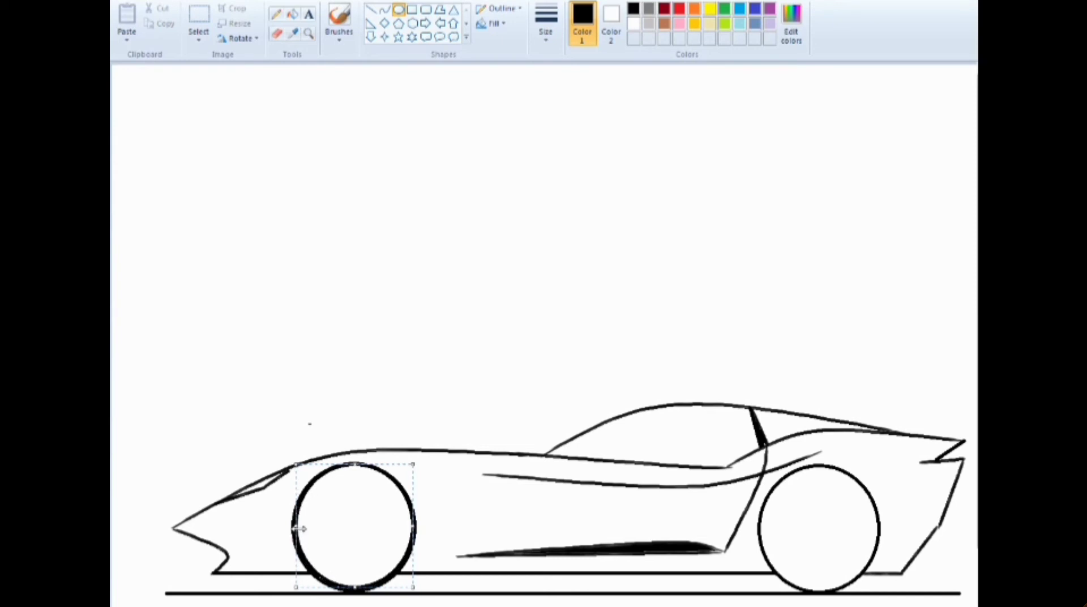
drag(353, 466, 355, 463)
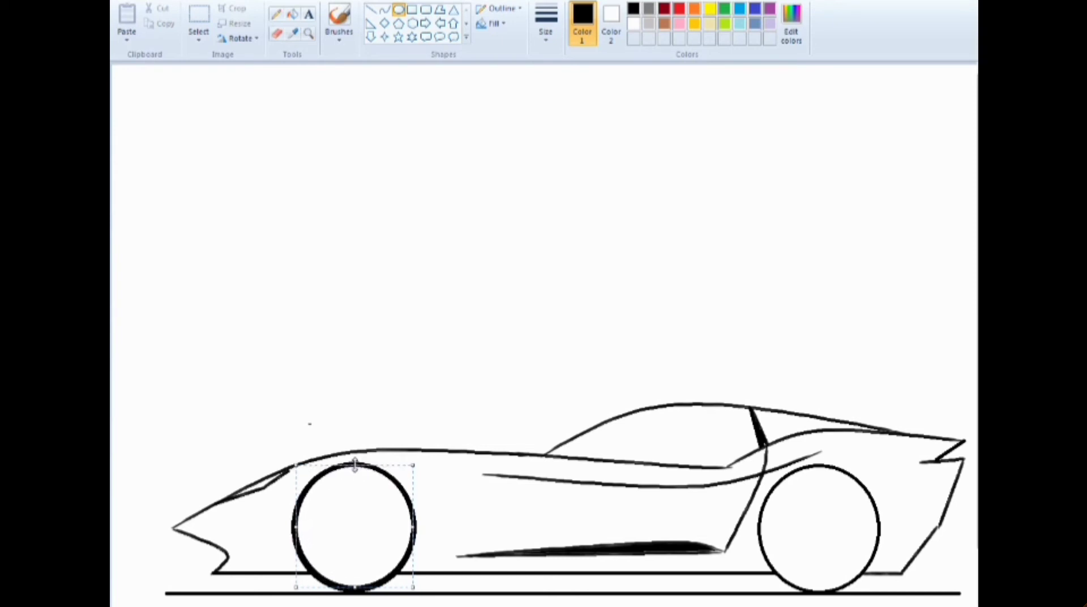
click(439, 372)
Draw a slightly larger circle around the front wheel and adjust its sides to form an evenly spaced wheel arch.
drag(393, 321, 273, 446)
drag(332, 384, 361, 520)
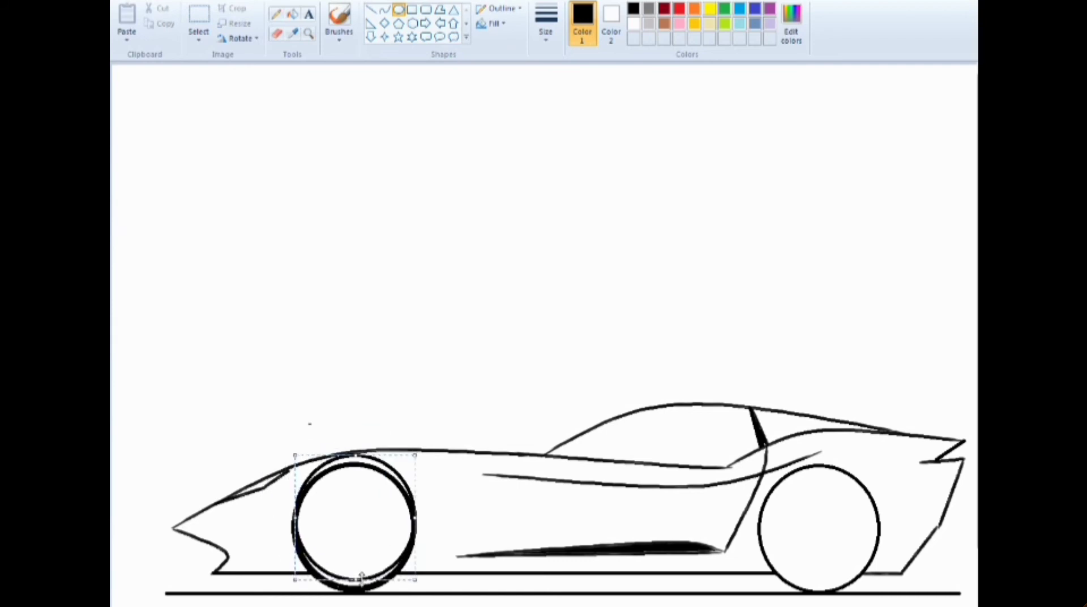
drag(356, 583, 356, 594)
drag(415, 523, 424, 523)
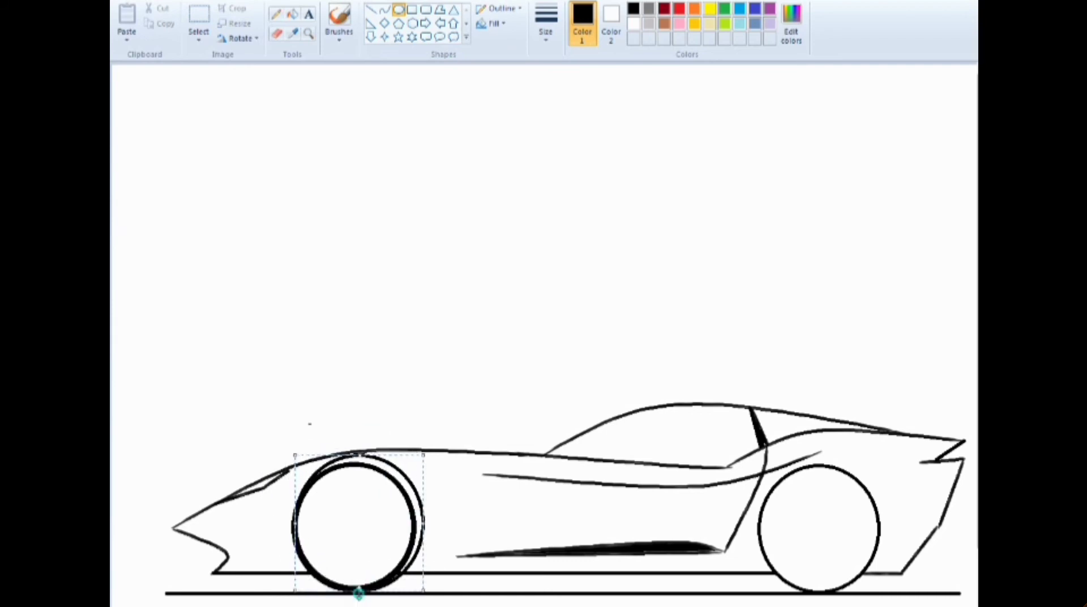
drag(358, 592, 358, 598)
drag(295, 526, 285, 529)
drag(358, 457, 358, 459)
drag(424, 530, 424, 530)
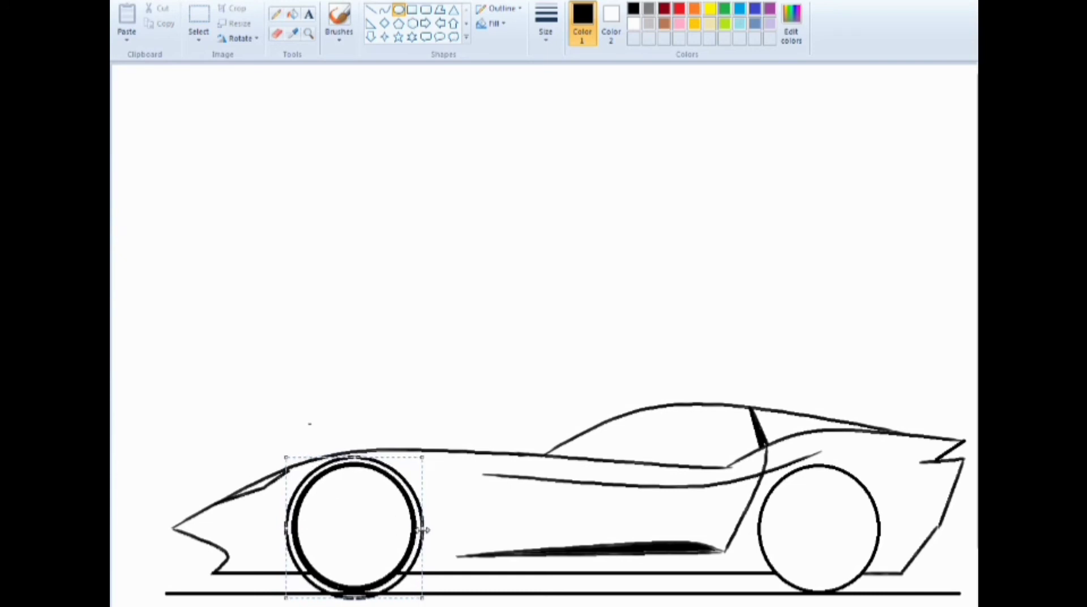
click(460, 394)
Draw a slightly larger circle around the rear wheel and adjust its edges to form the rear wheel arch.
mouse_move(846, 453)
mouse_down()
mouse_move(703, 521)
mouse_move(703, 588)
mouse_up()
mouse_move(732, 549)
mouse_down()
mouse_move(781, 554)
mouse_move(750, 538)
mouse_up()
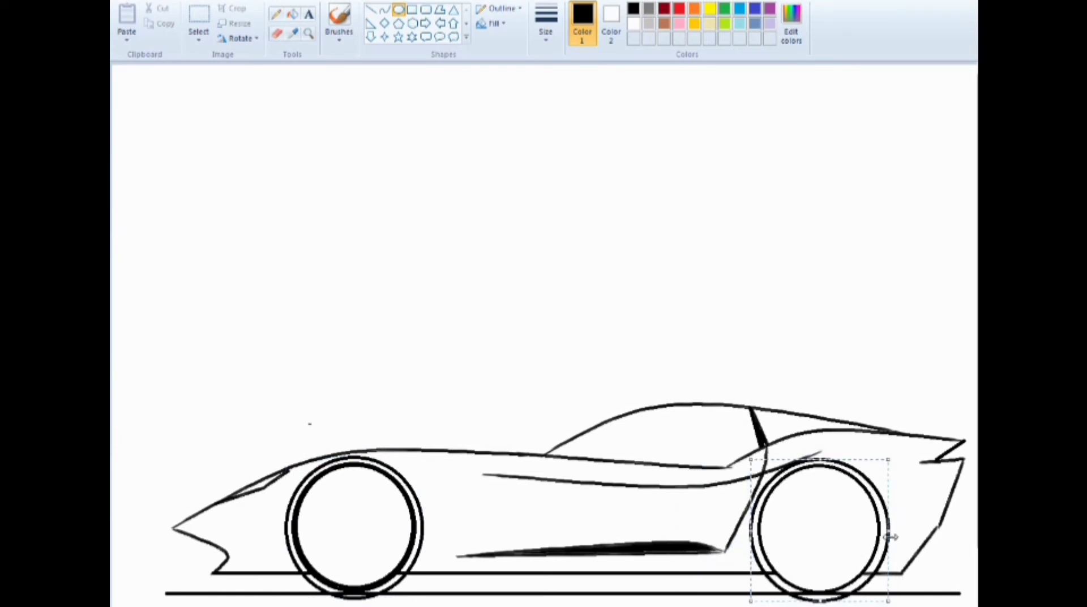
drag(891, 537, 887, 540)
drag(824, 601, 828, 600)
click(664, 298)
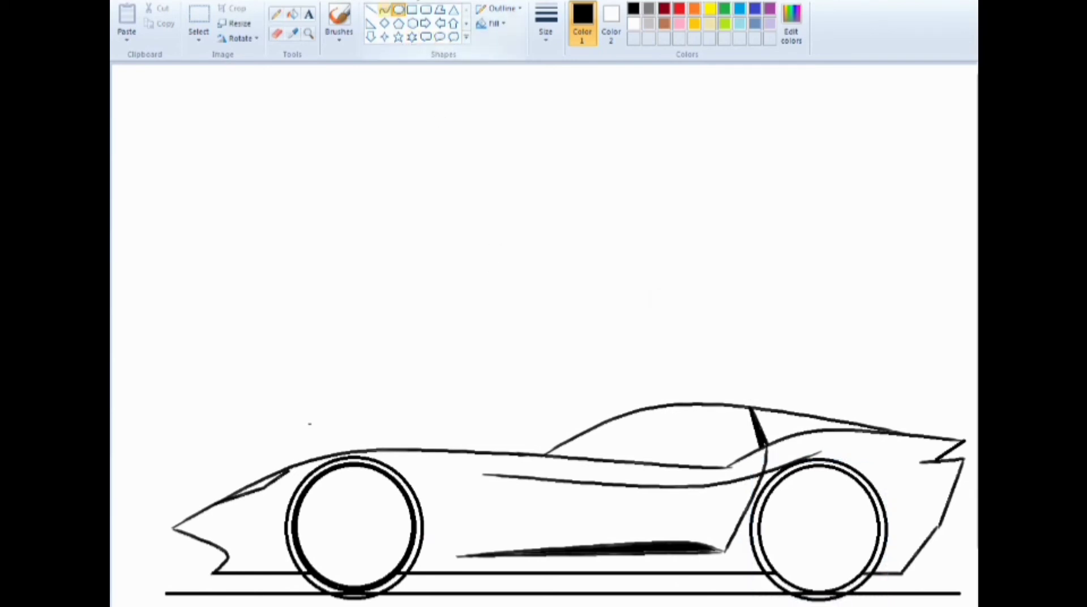
Erase the wheel arch parts below the underbody and the underbody line ends between arch and tire at both wheels.
click(278, 34)
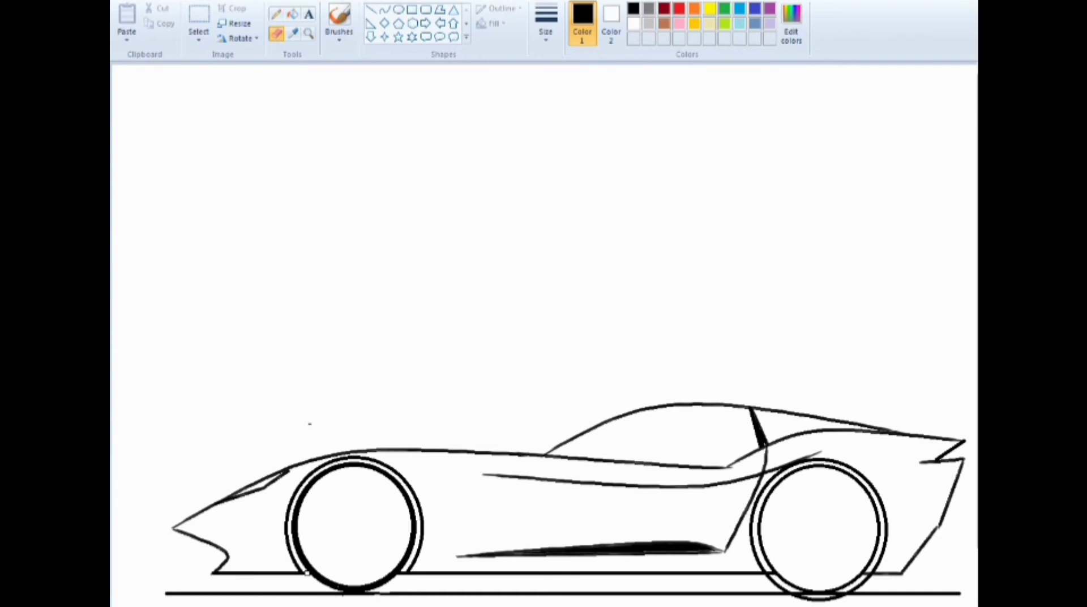
mouse_move(767, 575)
mouse_down()
mouse_move(844, 598)
mouse_move(803, 599)
mouse_up()
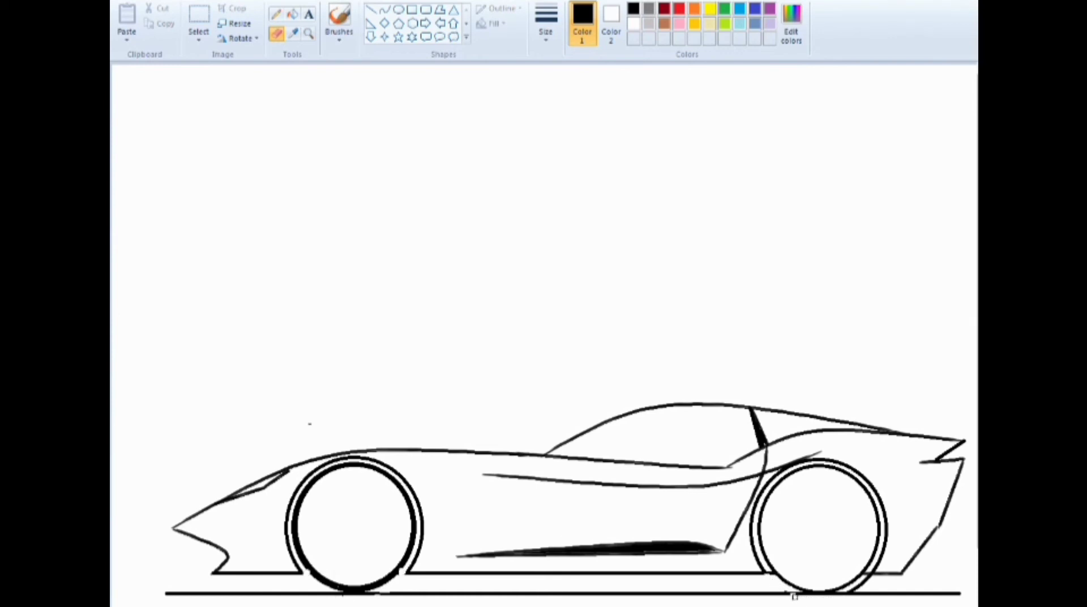
drag(869, 577, 849, 590)
click(385, 10)
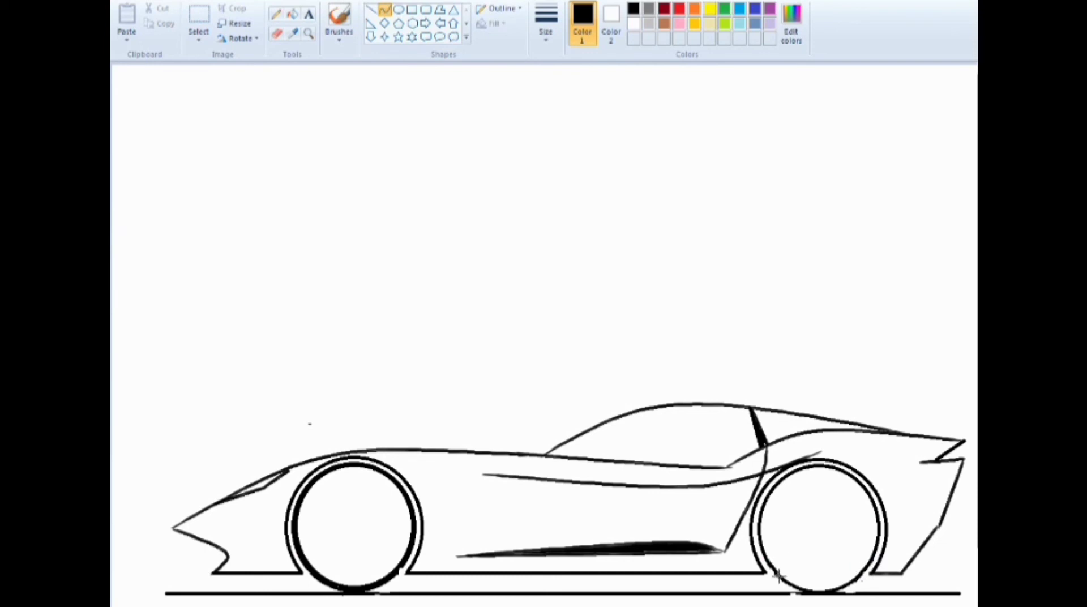
Close the gaps in the ground line beneath the wheels and erase the small stray marks beside the tires.
click(370, 10)
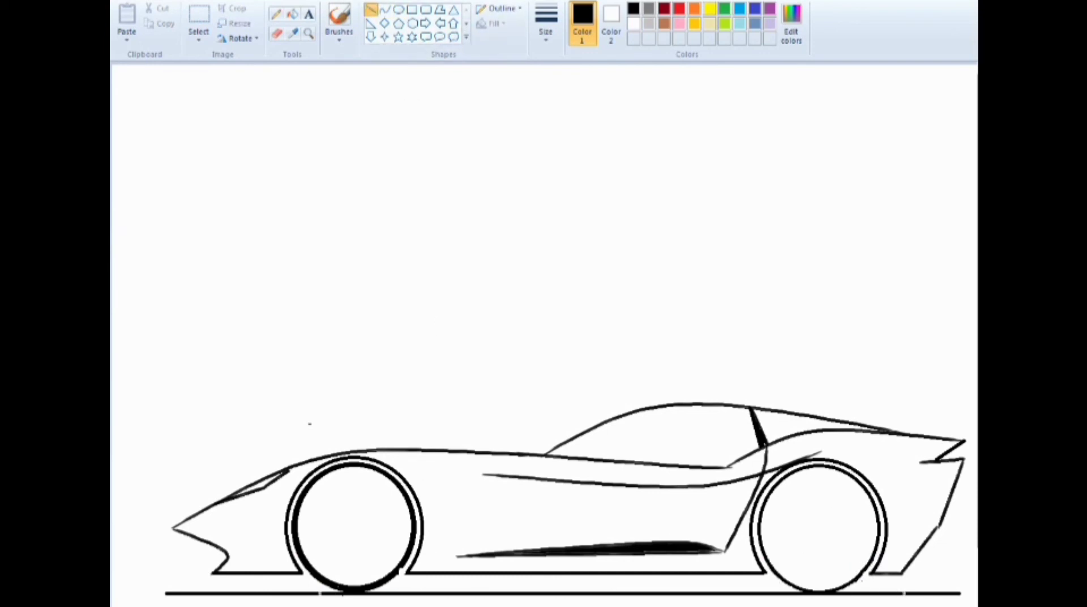
click(385, 10)
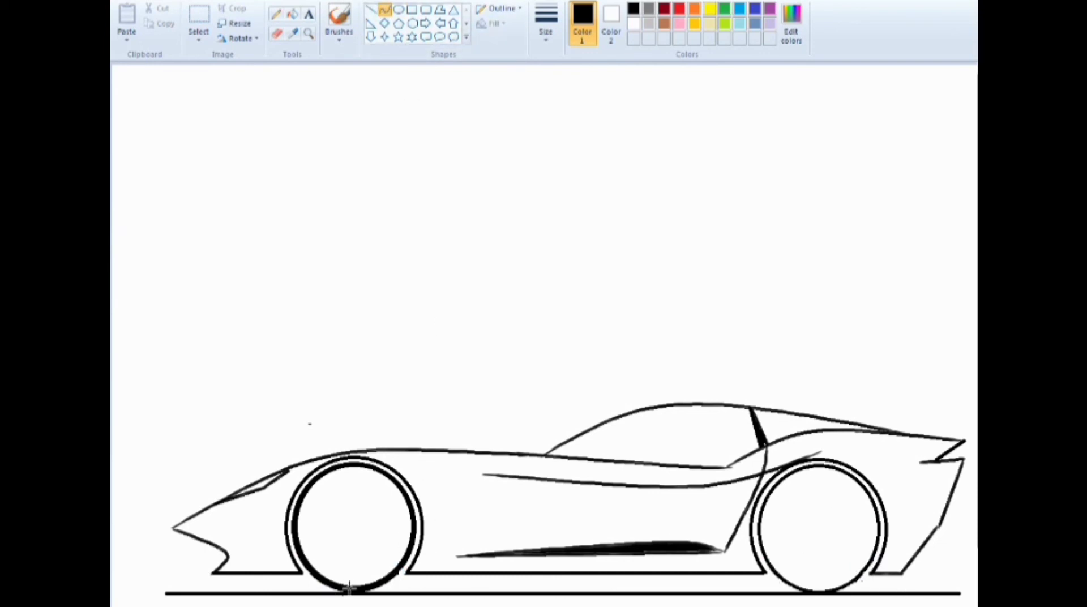
click(276, 34)
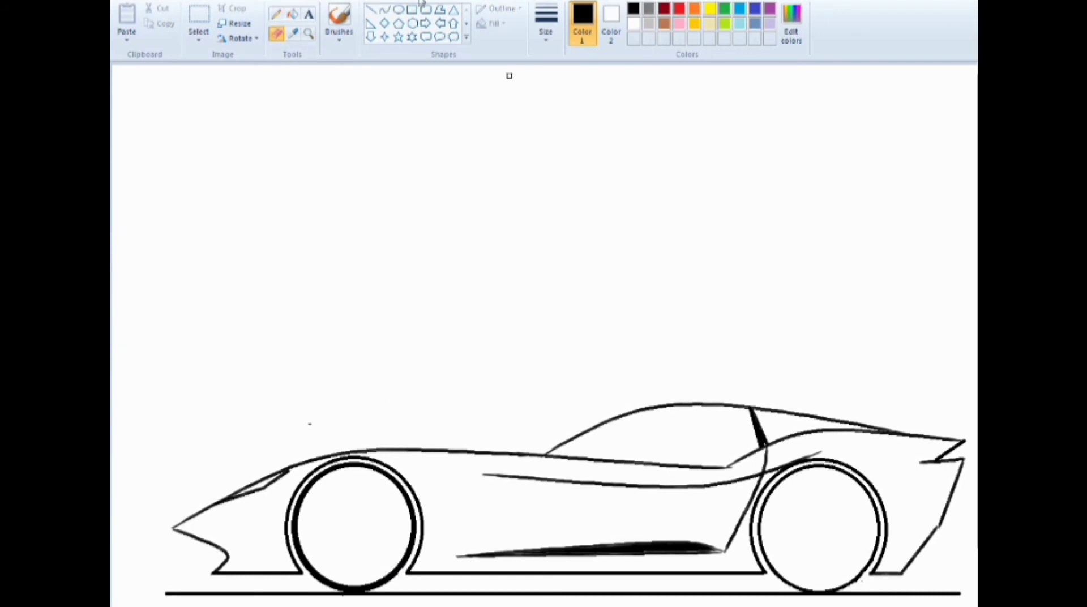
Thicken the rear wheel's outline by drawing another circle and fitting it just inside the existing one.
click(398, 9)
mouse_move(830, 387)
mouse_down()
mouse_move(753, 502)
mouse_move(704, 514)
mouse_up()
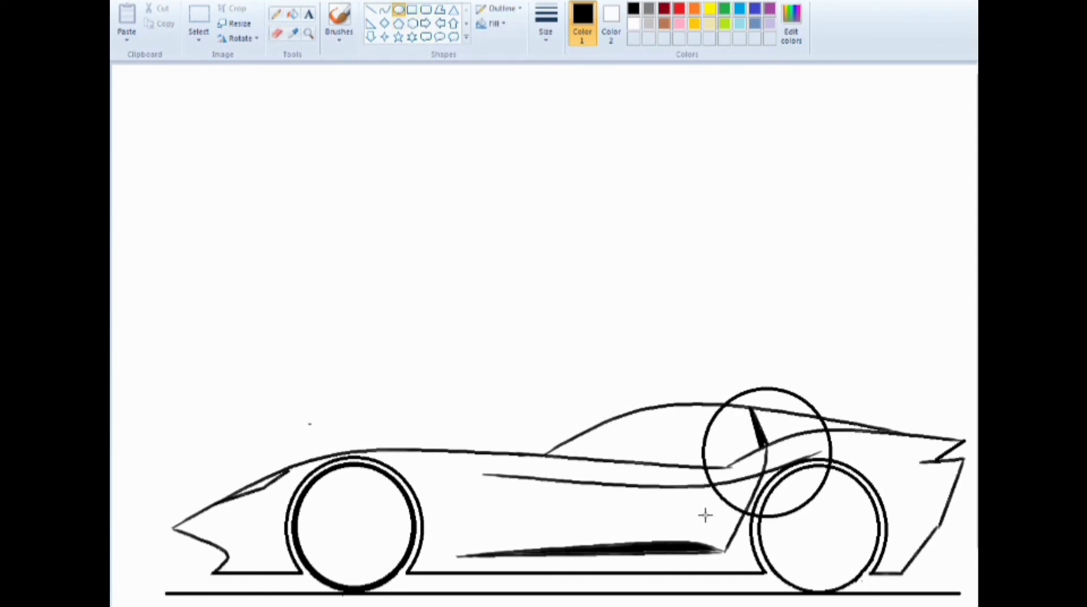
drag(805, 490, 825, 579)
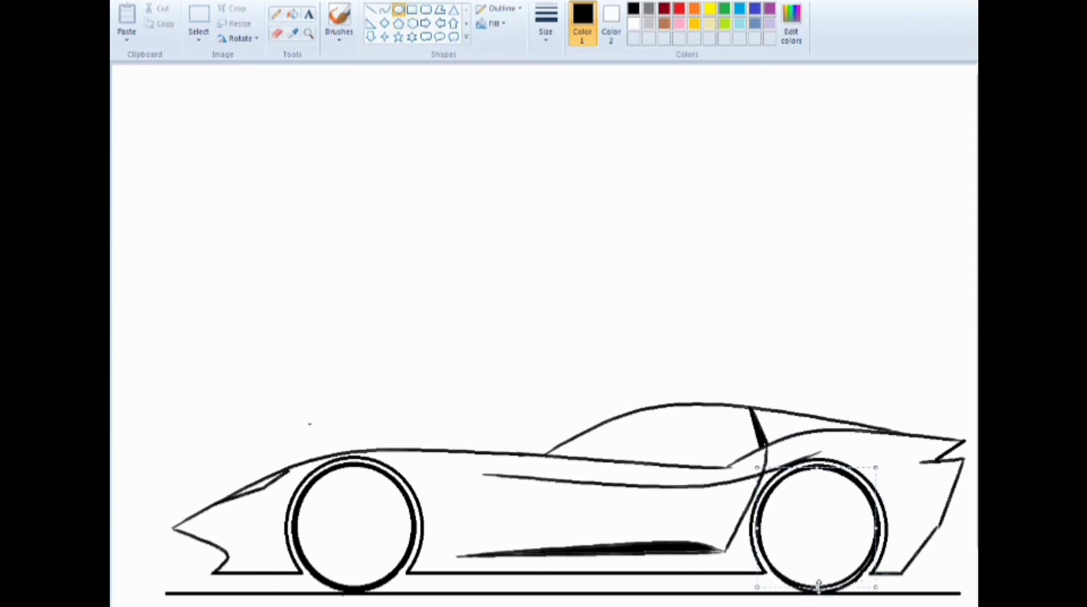
drag(758, 535, 762, 535)
drag(826, 469, 825, 474)
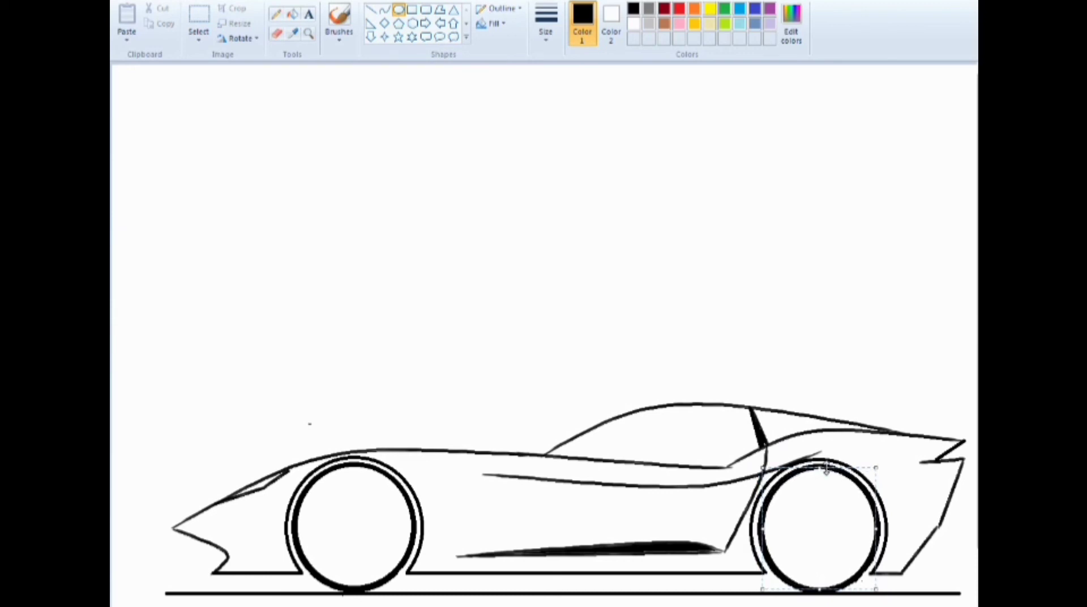
click(840, 361)
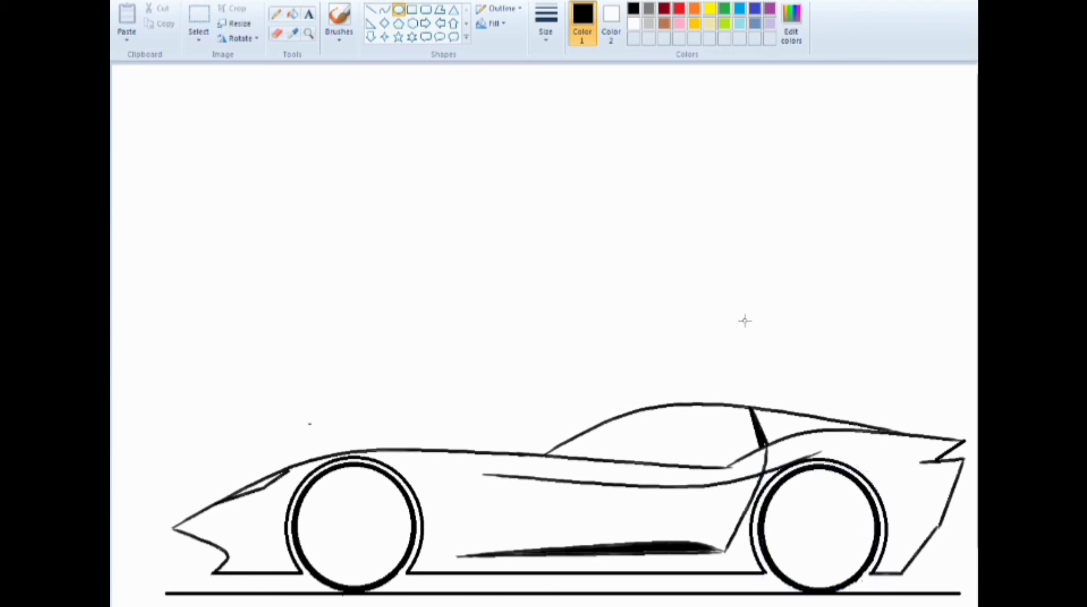
Fill the area behind the window pillar, between the roofline and the rear fender curve, with black.
key(alt+h)
key(f)
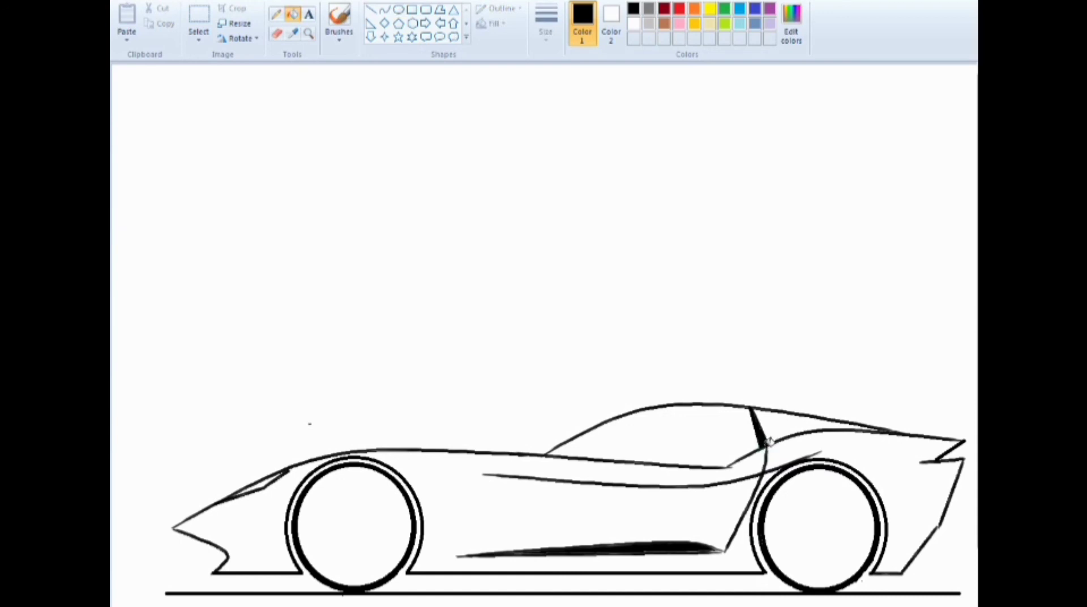
click(771, 439)
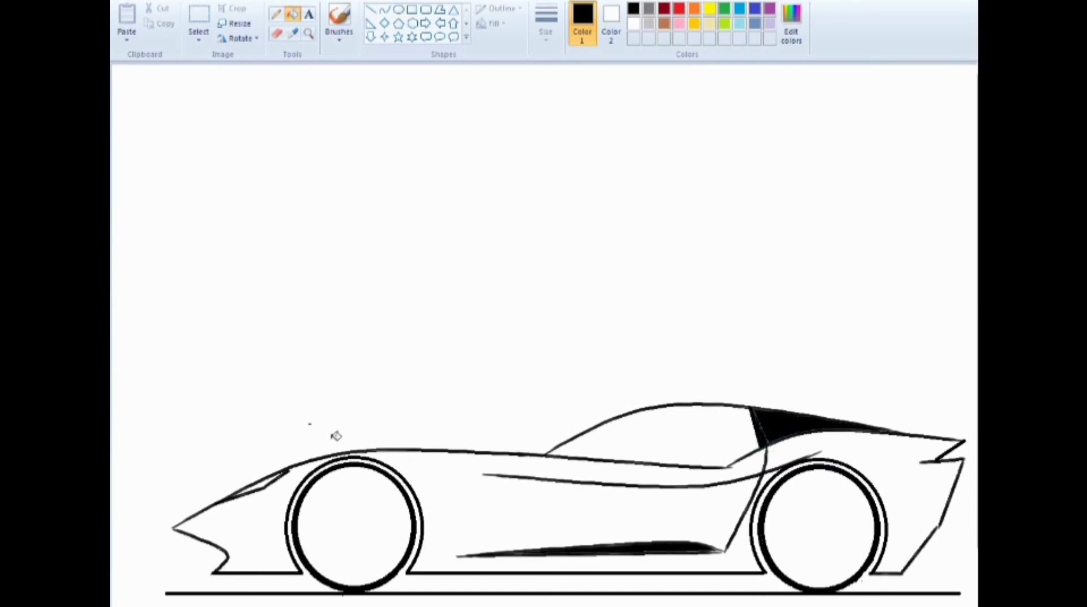
Set up the Line tool with a chosen outline style for line work at the headlight.
click(369, 10)
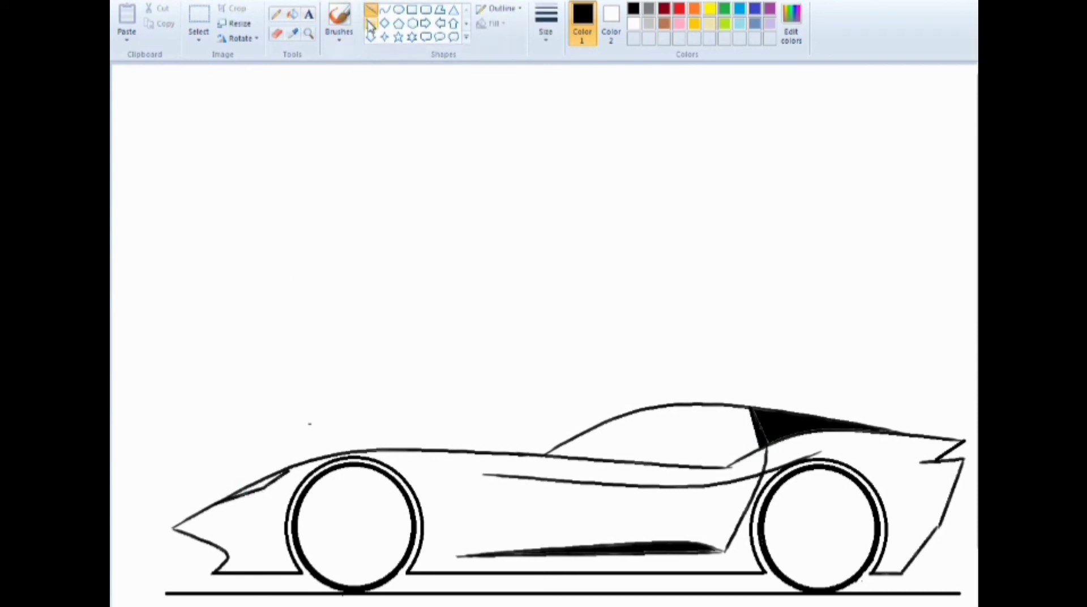
click(503, 8)
click(504, 90)
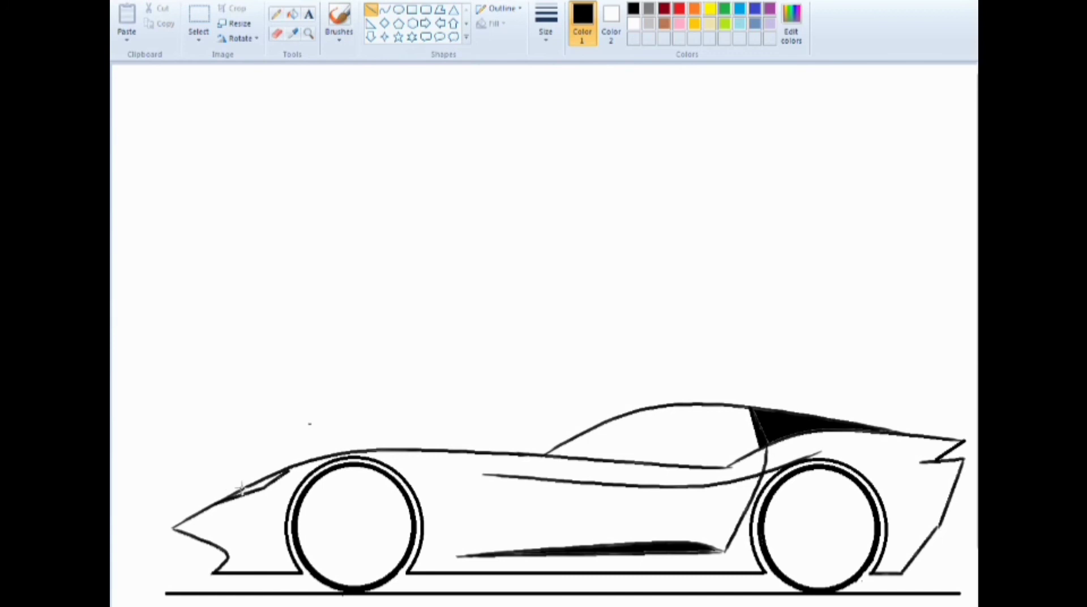